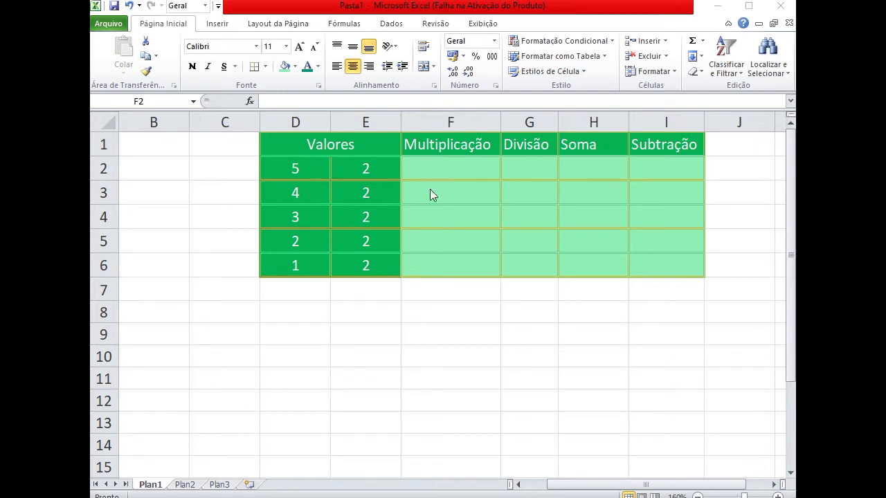
# Step: Enter the formula =D2*E2 in the first Multiplicação cell, F2, and reselect the cell to check it
pyautogui.click(439, 166)
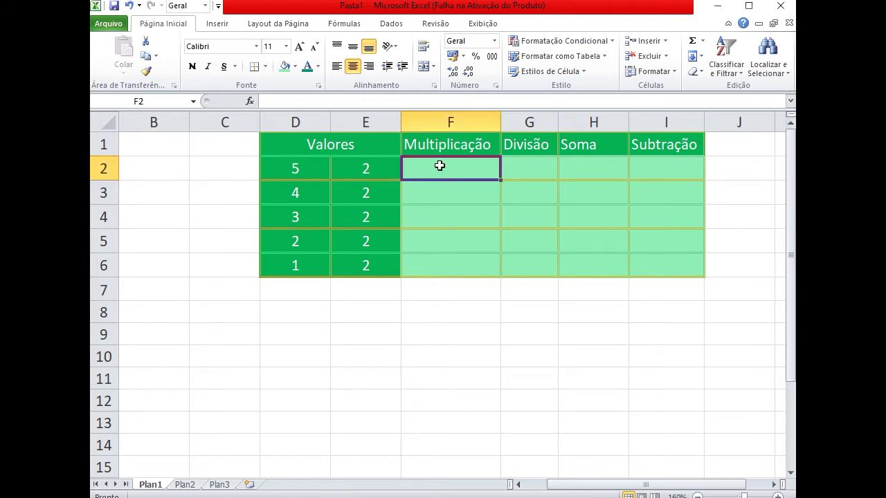
pyautogui.write('=')
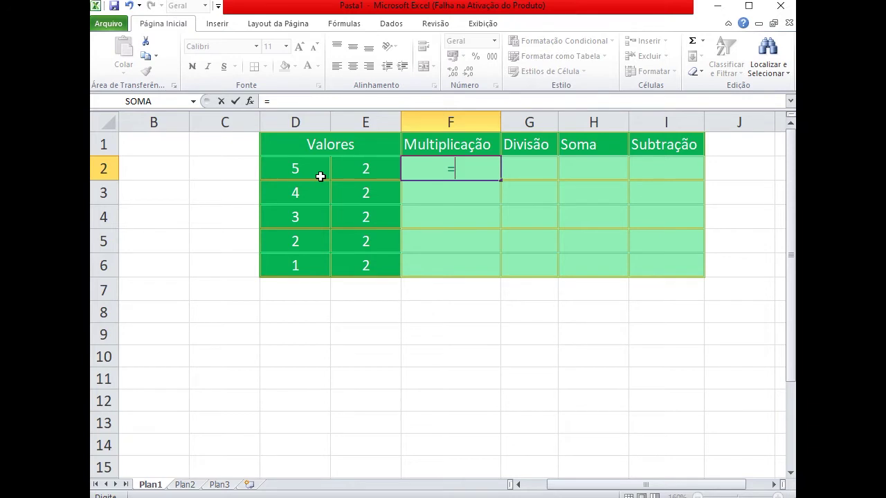
pyautogui.write('d2')
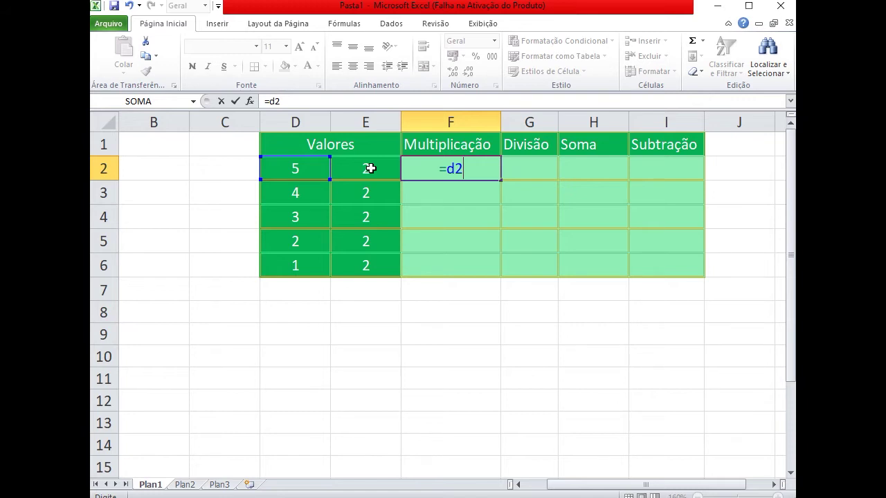
pyautogui.write('*e')
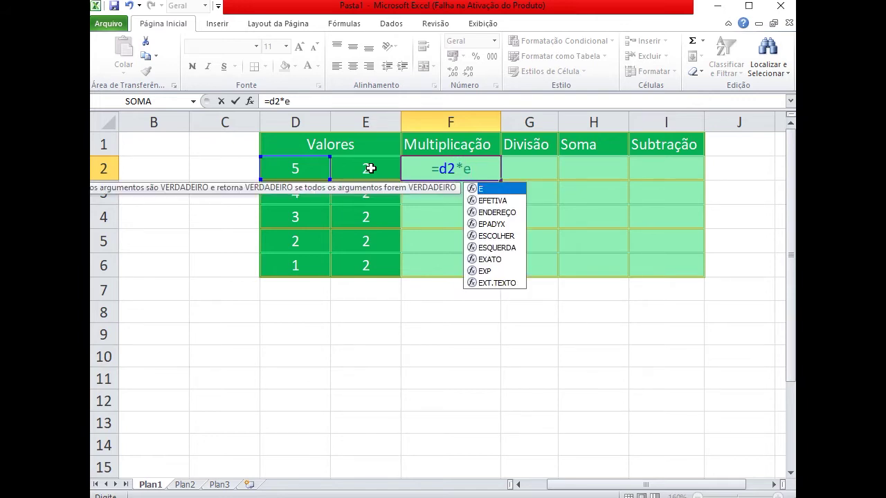
pyautogui.write('2')
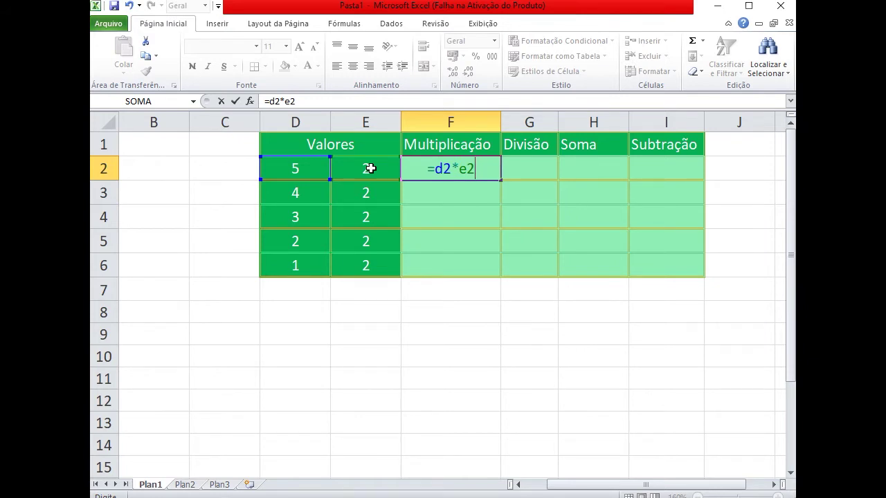
pyautogui.press('Return')
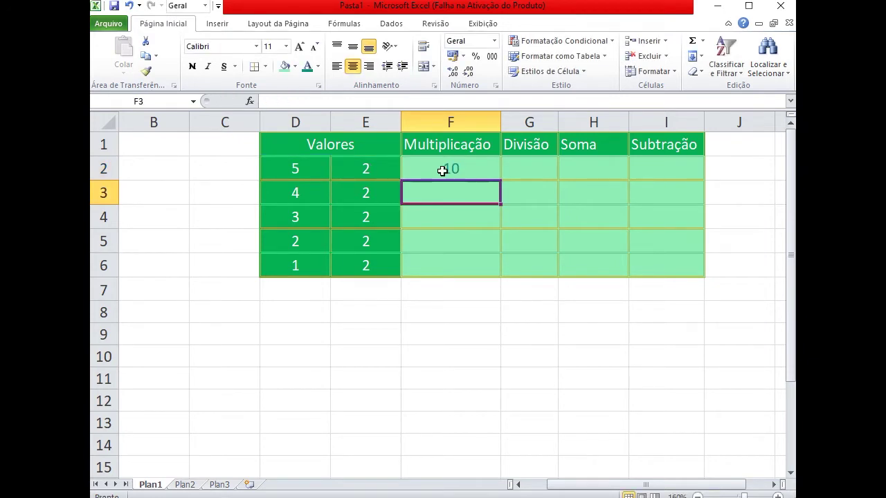
pyautogui.click(443, 170)
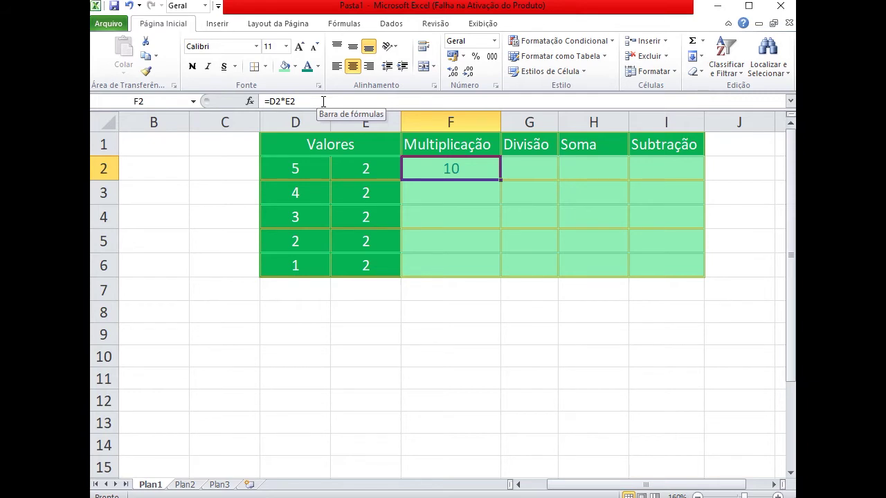
# Step: Enter the formula =D2/E2 in the first Divisão cell, G2, and reselect the cell to check it
pyautogui.click(532, 168)
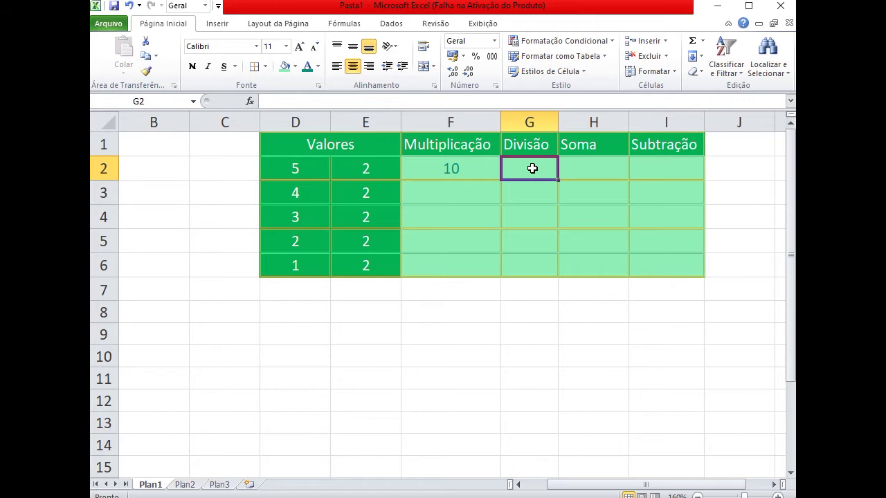
pyautogui.write('=')
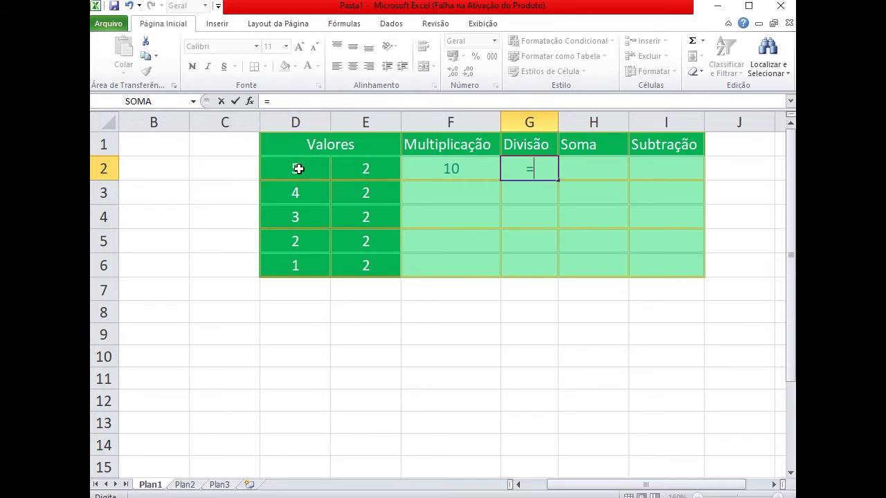
pyautogui.click(298, 169)
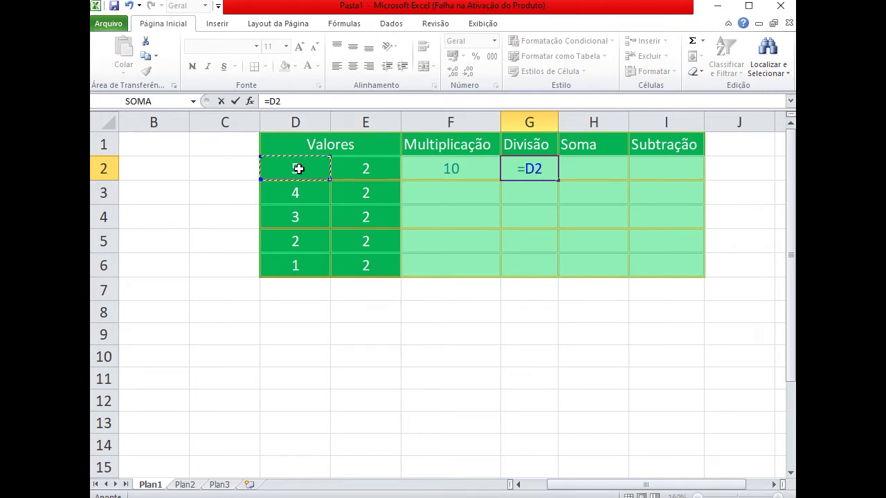
pyautogui.write('/')
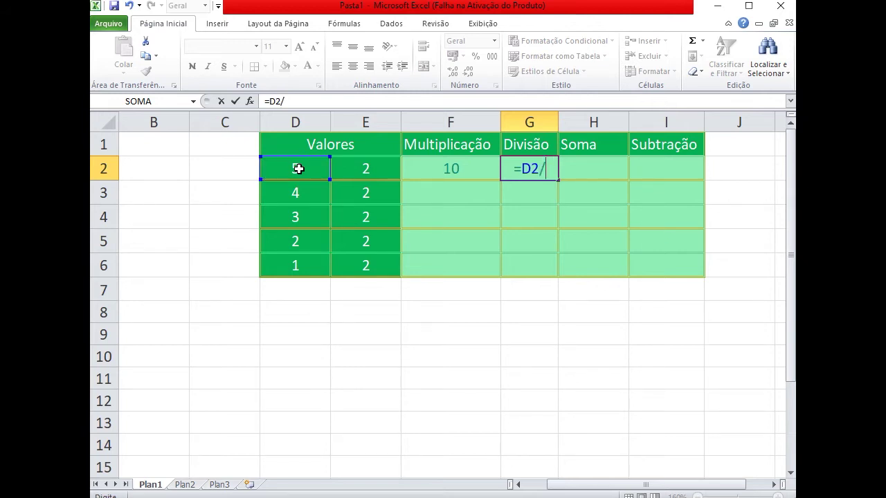
pyautogui.click(356, 166)
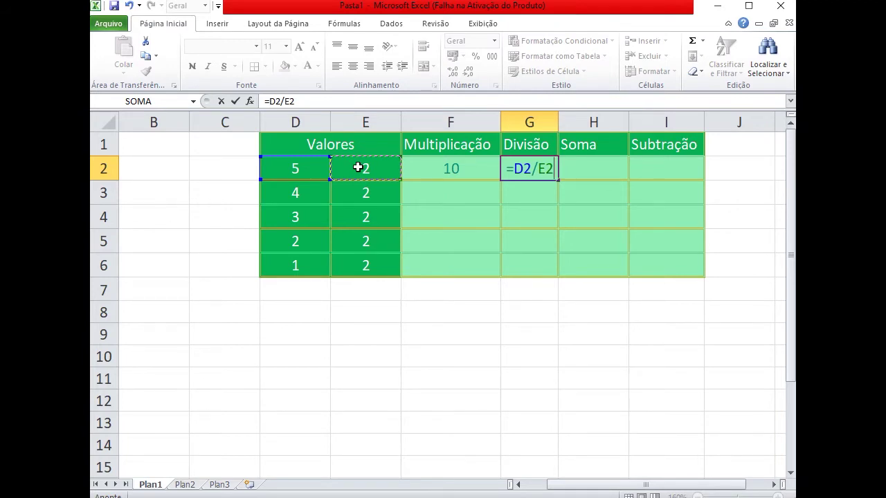
pyautogui.press('Return')
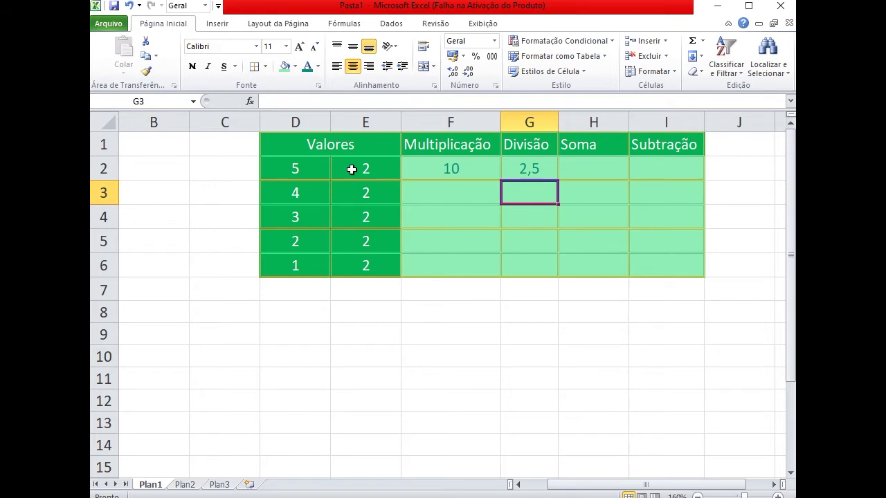
pyautogui.click(545, 170)
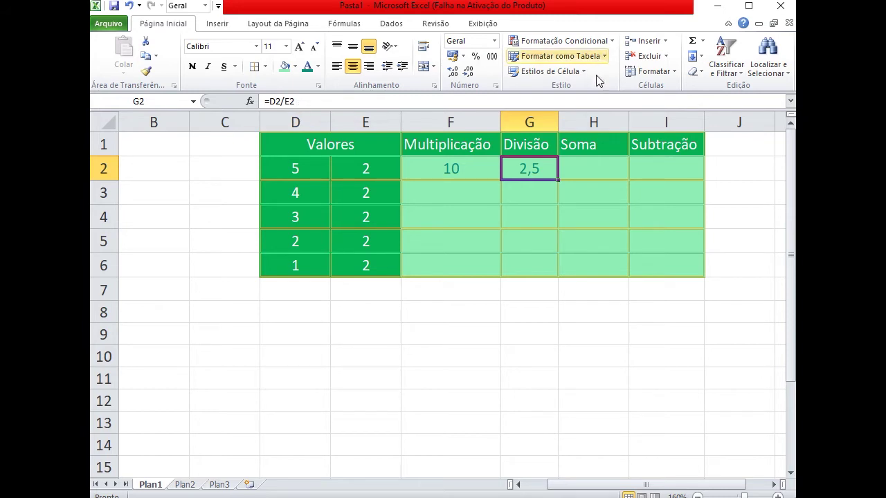
# Step: Enter the formula =D2+E2 in the first cell of the Soma column, H2
pyautogui.click(597, 168)
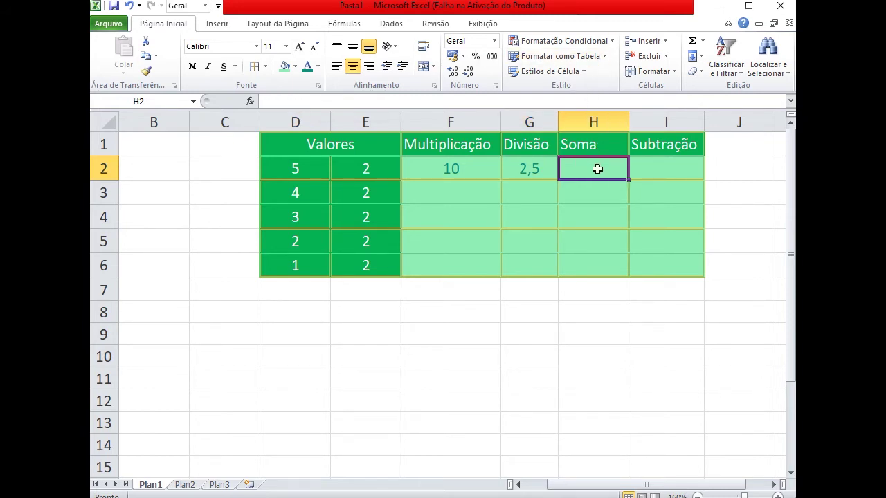
pyautogui.write('=')
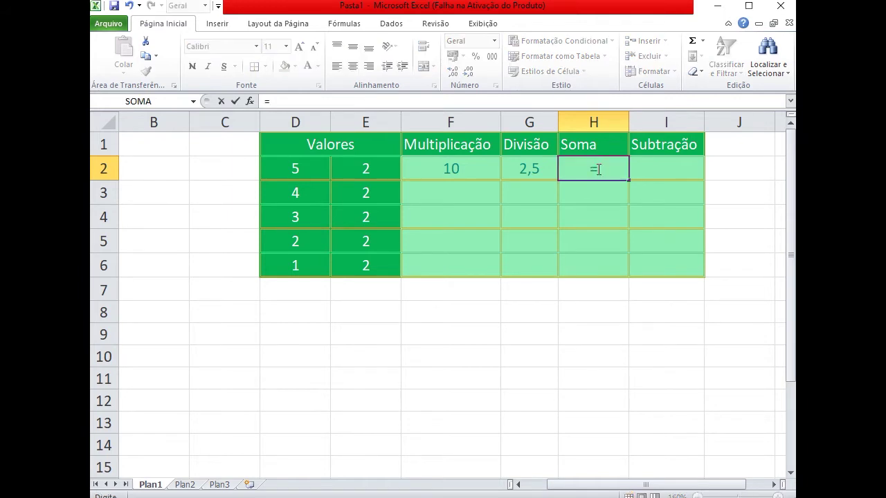
pyautogui.click(293, 170)
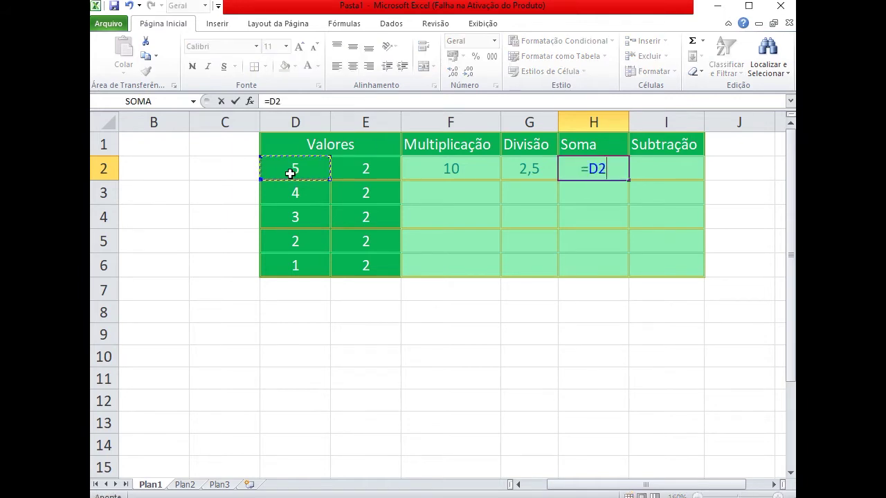
pyautogui.write('+')
pyautogui.click(350, 171)
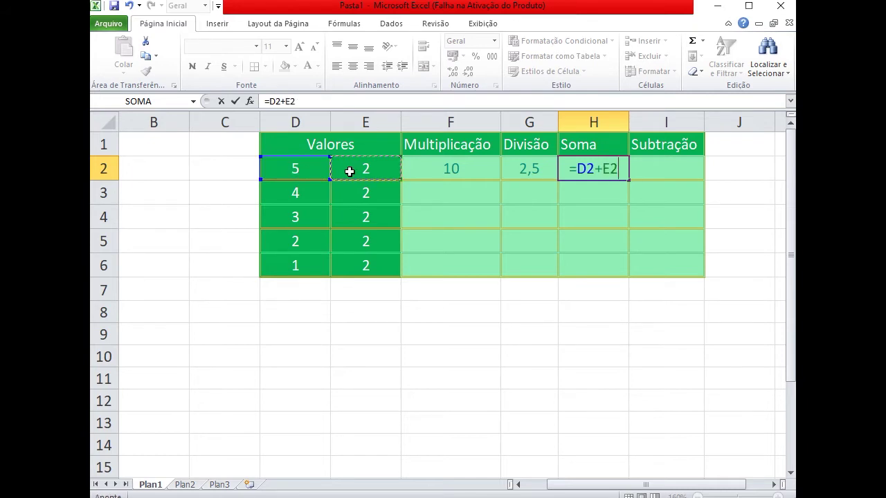
pyautogui.press('Return')
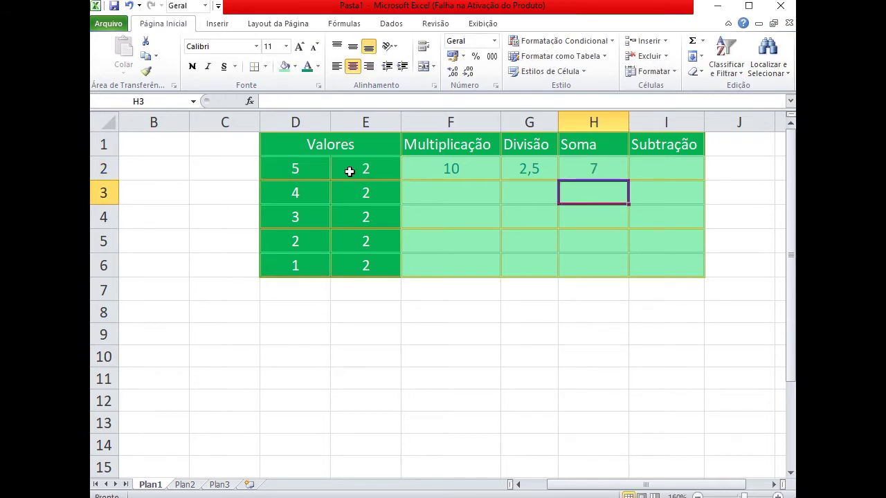
# Step: Enter the formula =D2-E2 in the first cell of the Subtração column, I2
pyautogui.click(649, 164)
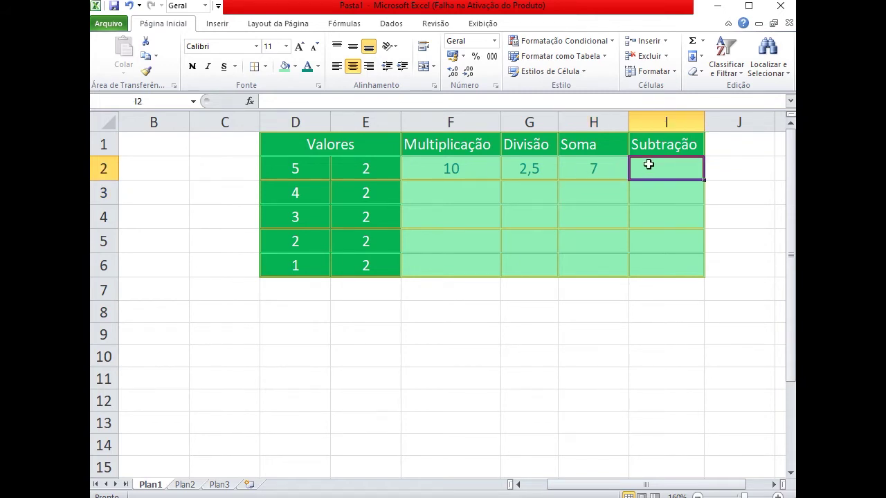
pyautogui.write('=')
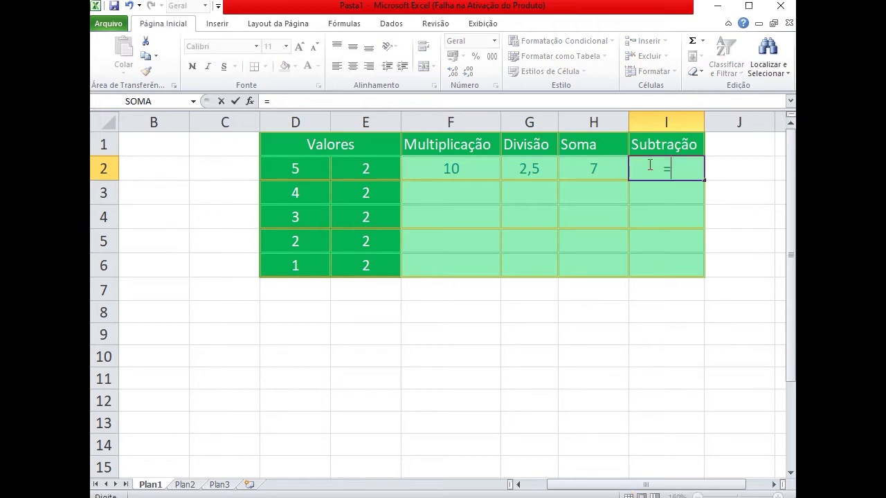
pyautogui.click(313, 171)
pyautogui.write('-')
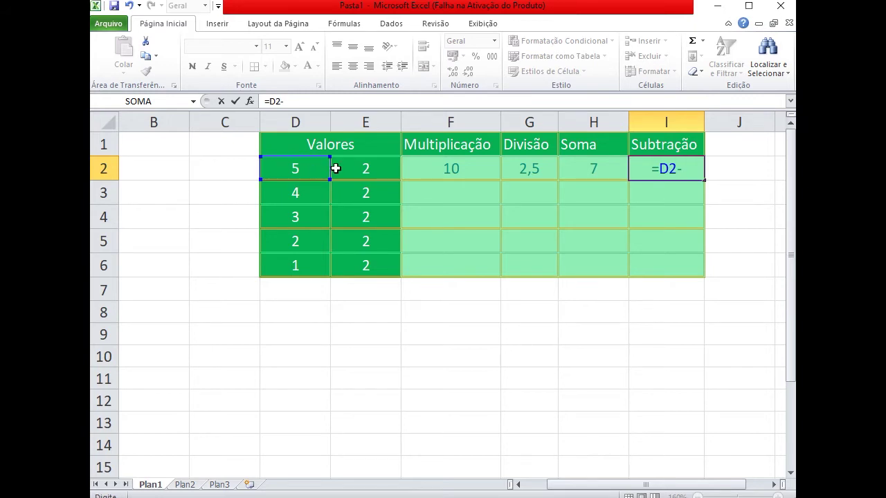
pyautogui.click(340, 168)
pyautogui.press('Return')
pyautogui.click(739, 217)
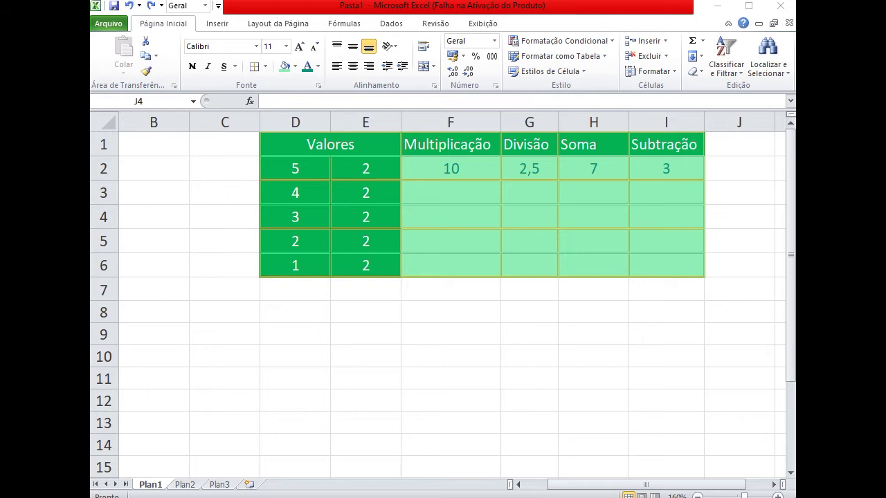
# Step: Merge and center cells D8:E8 below the Valores columns
pyautogui.click(308, 312)
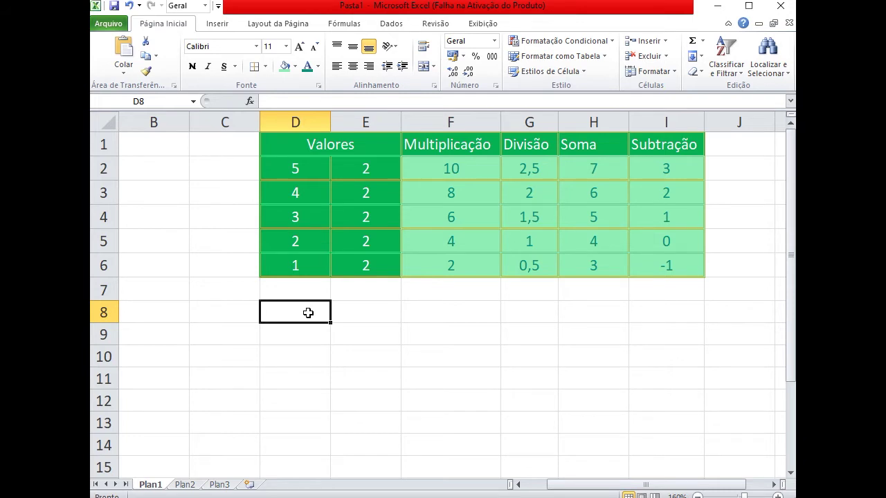
pyautogui.moveTo(304, 312); pyautogui.dragTo(358, 311)
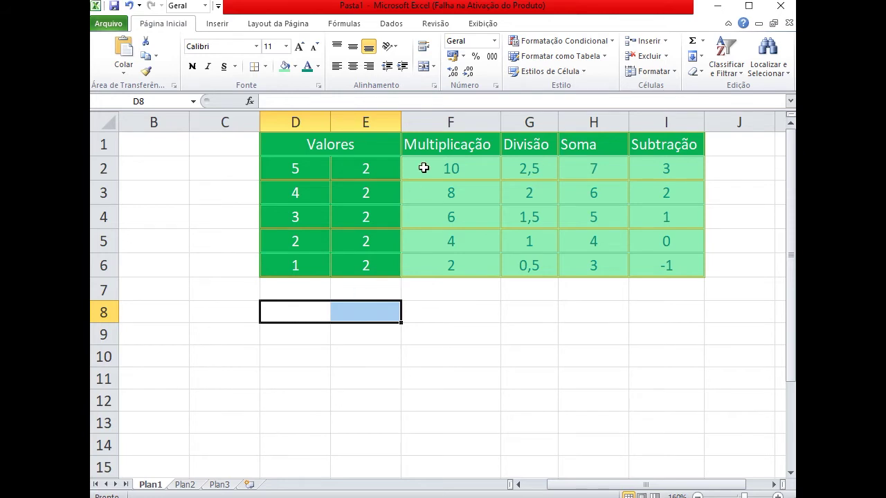
pyautogui.click(425, 68)
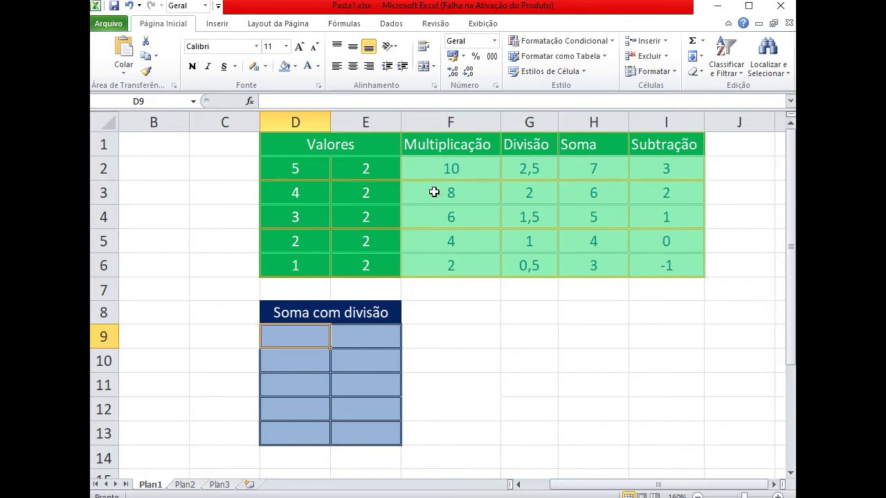
# Step: Examine the formulas in the Multiplicação, Soma, Subtração and Divisão result cells
pyautogui.click(434, 192)
pyautogui.click(437, 218)
pyautogui.click(443, 244)
pyautogui.click(453, 269)
pyautogui.click(581, 265)
pyautogui.click(692, 242)
pyautogui.click(504, 229)
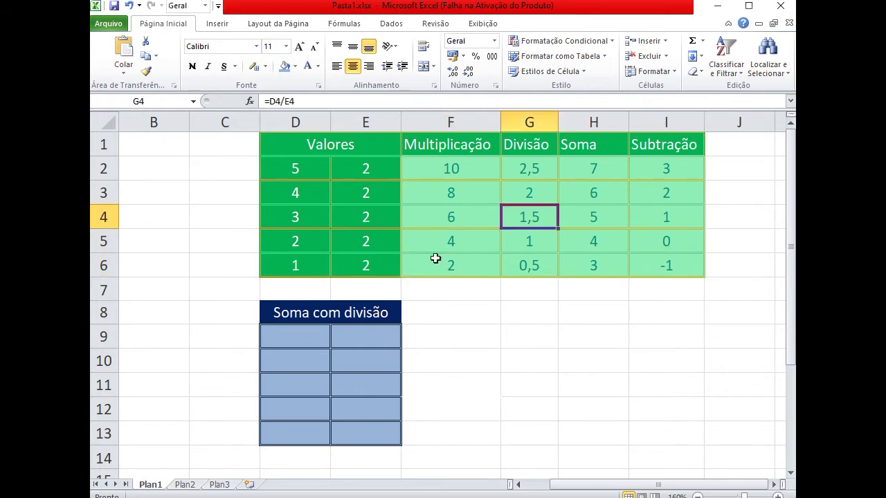
# Step: Enter the formula =D6+D6/E6 in cell D9 under Soma com divisão and reselect the cell to check it
pyautogui.click(299, 334)
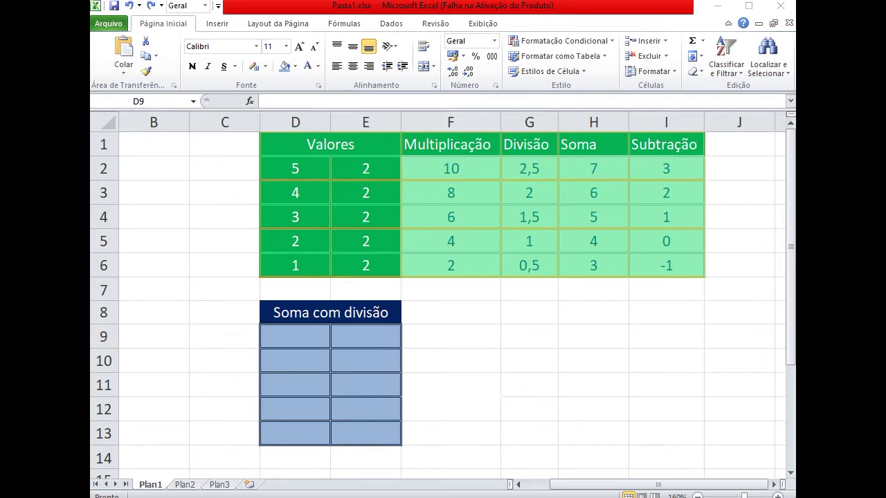
pyautogui.click(295, 335)
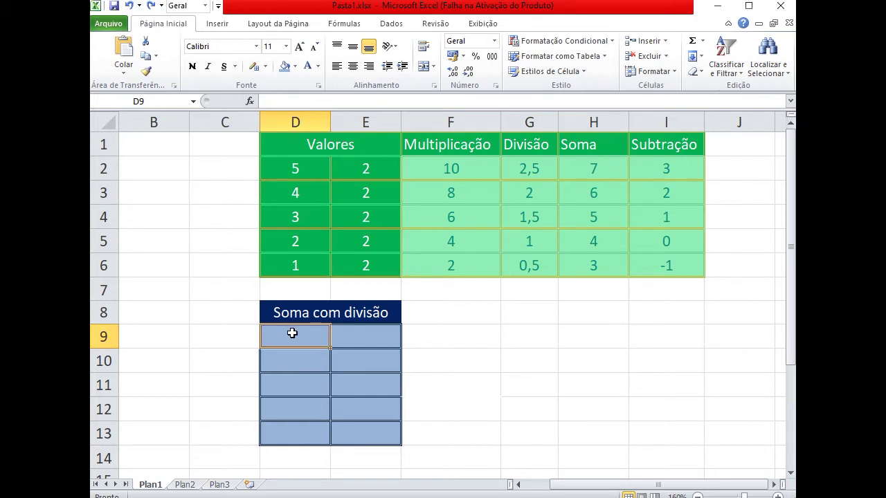
pyautogui.write('=')
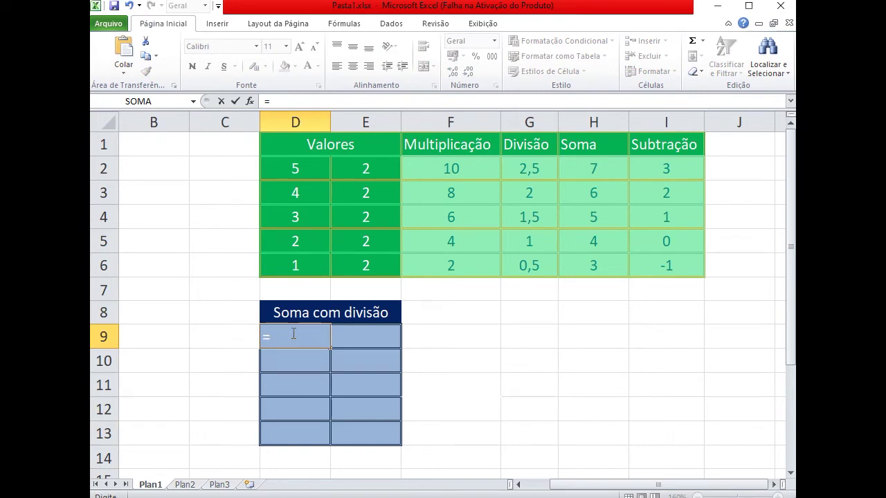
pyautogui.click(309, 268)
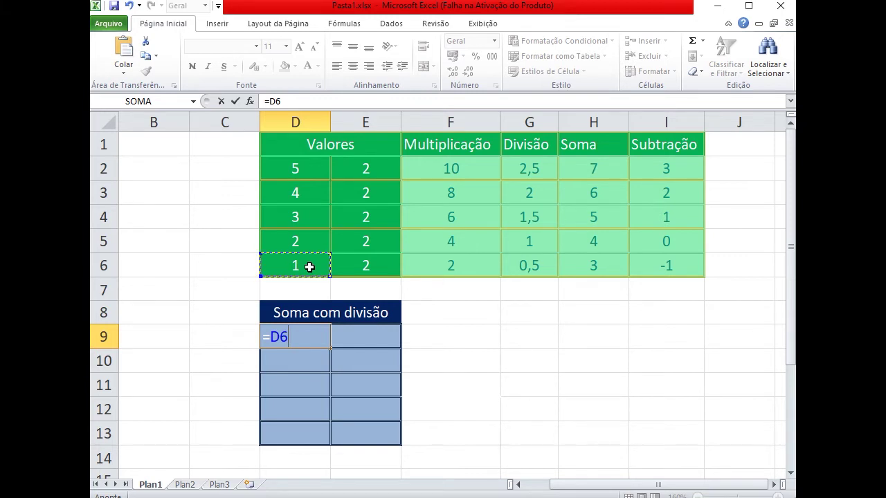
pyautogui.write('+')
pyautogui.click(309, 267)
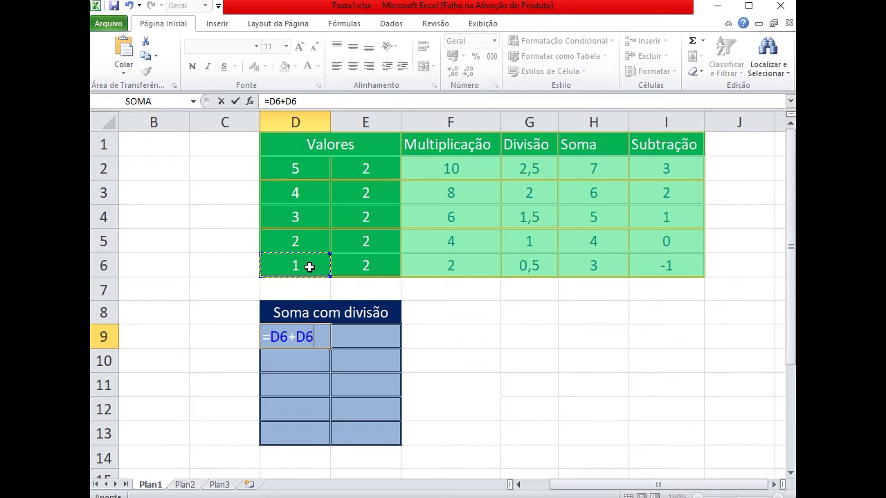
pyautogui.write('/')
pyautogui.click(372, 264)
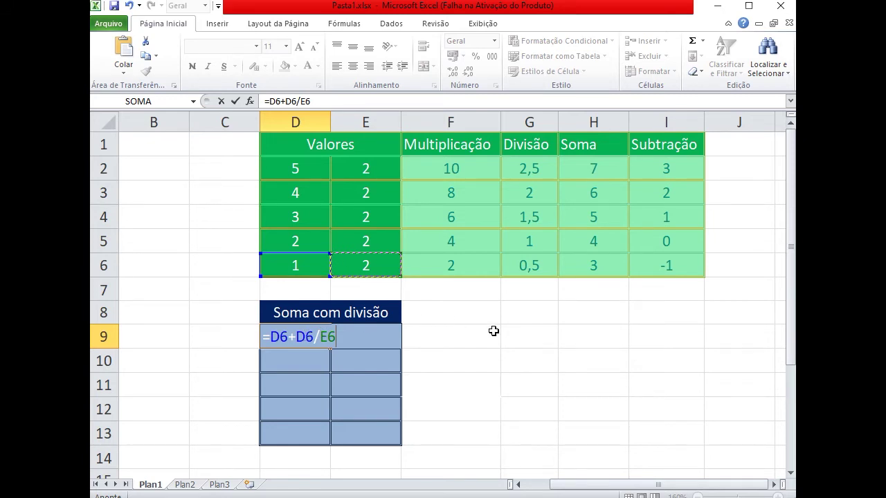
pyautogui.press('Return')
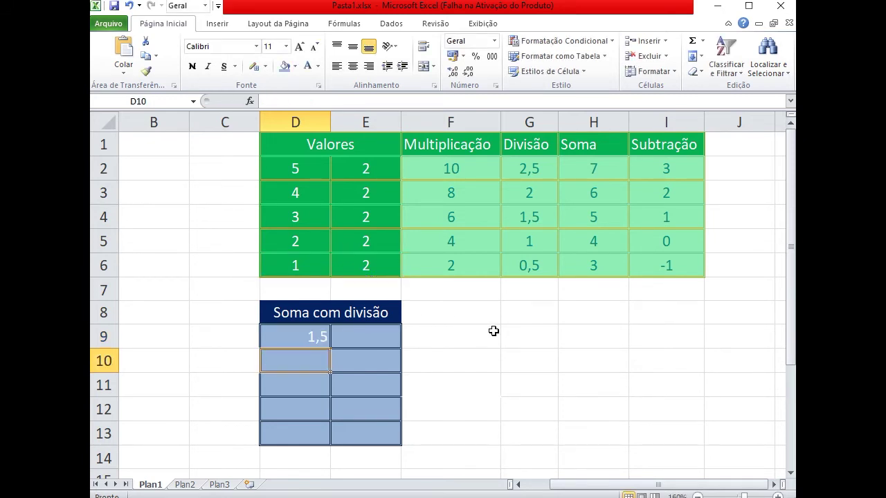
pyautogui.click(314, 335)
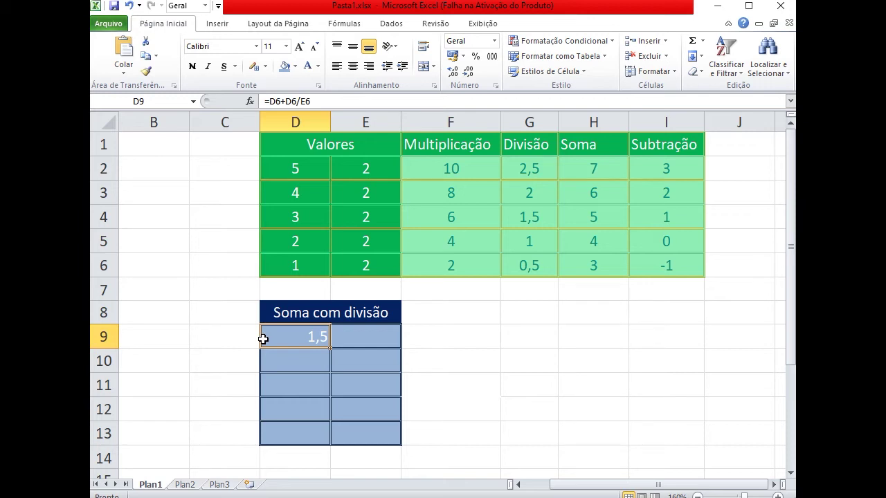
# Step: Enter the formula =(D6+D6)/E6 in cell E9 and reselect the cell to check it
pyautogui.click(372, 337)
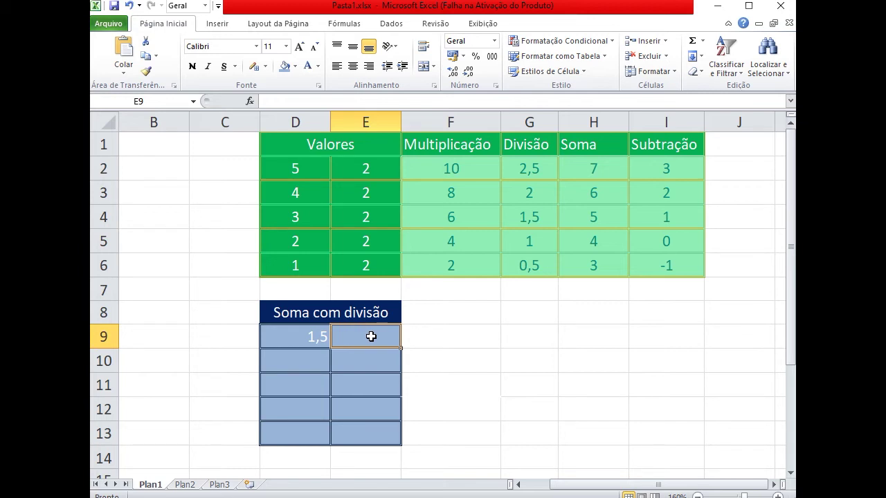
pyautogui.write('=')
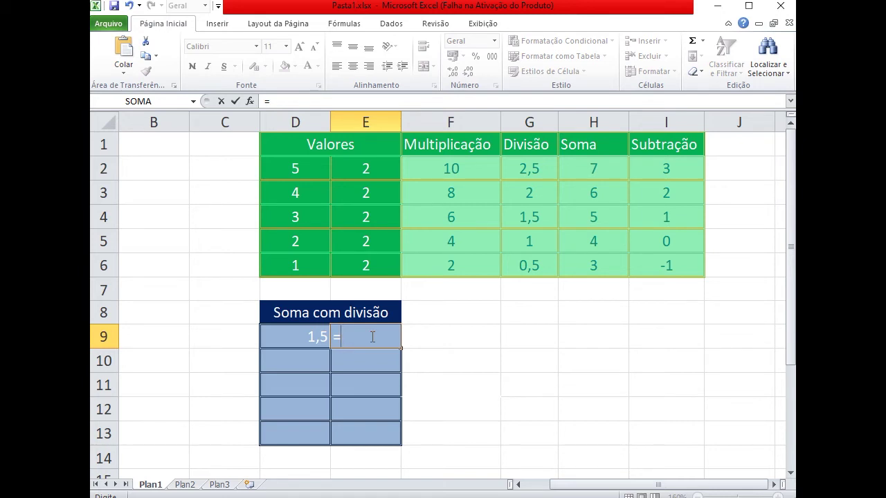
pyautogui.write('(')
pyautogui.click(298, 264)
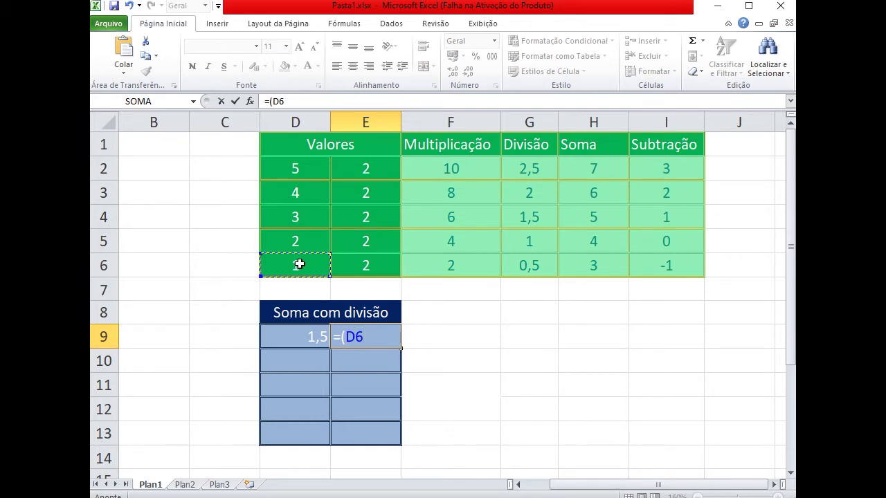
pyautogui.write('+')
pyautogui.click(300, 263)
pyautogui.write(')')
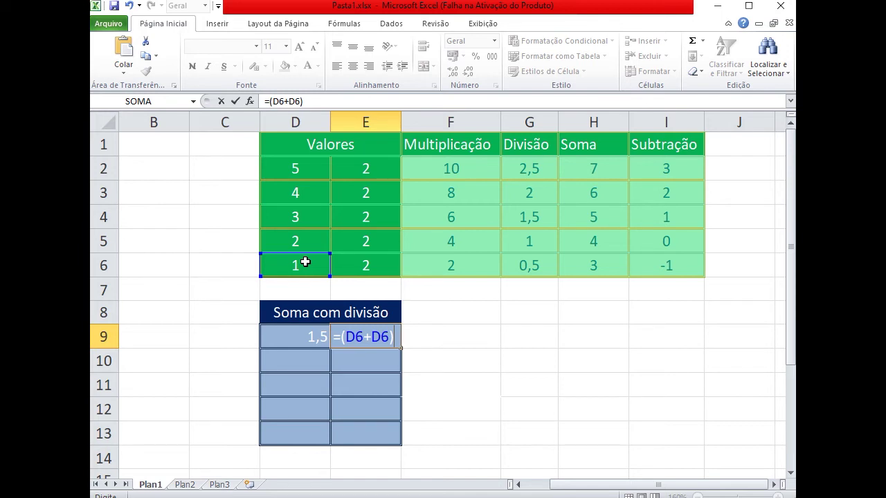
pyautogui.write('/')
pyautogui.click(362, 268)
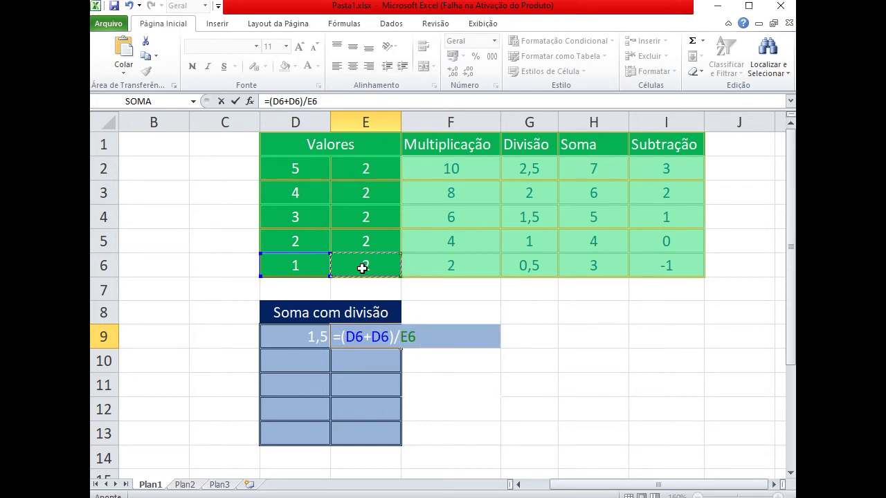
pyautogui.press('Return')
pyautogui.press('Up')
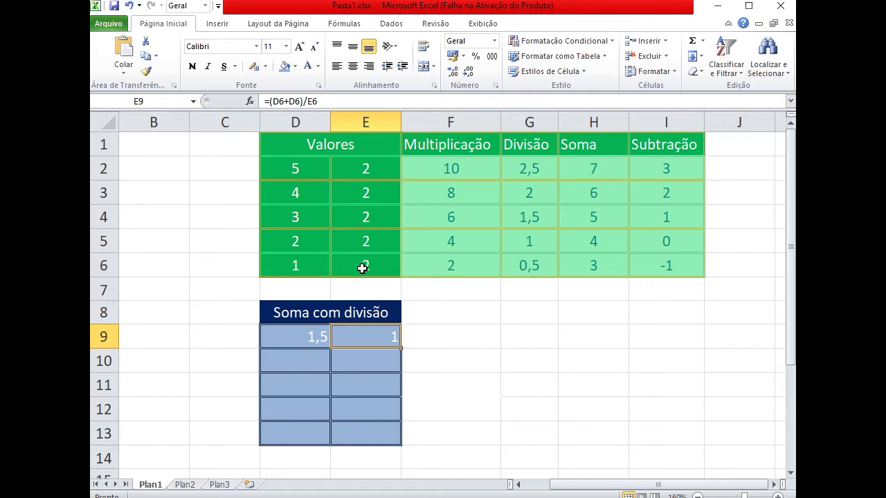
# Step: Replace the formula in cell D9 with =D2+D2/E2
pyautogui.click(299, 339)
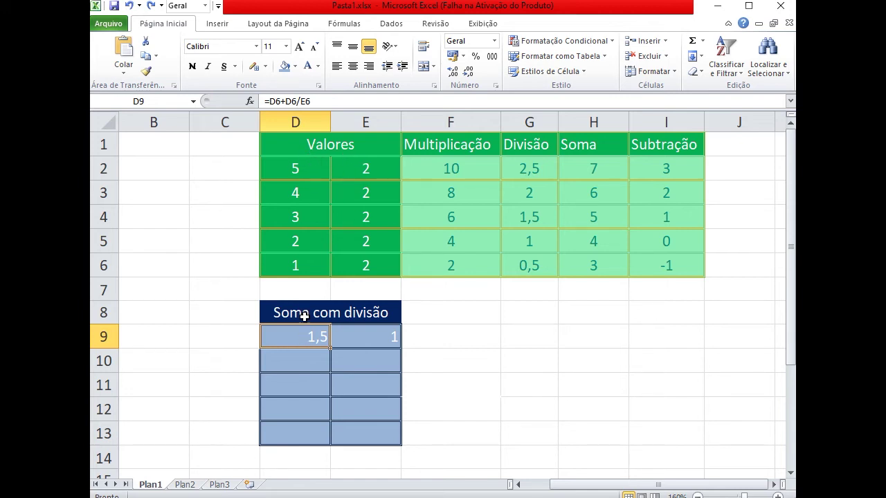
pyautogui.moveTo(311, 102); pyautogui.dragTo(263, 101)
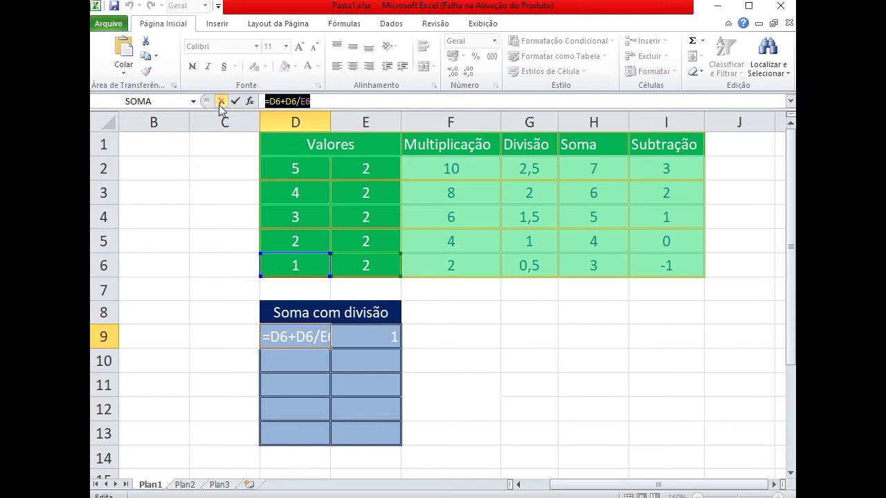
pyautogui.press('BackSpace')
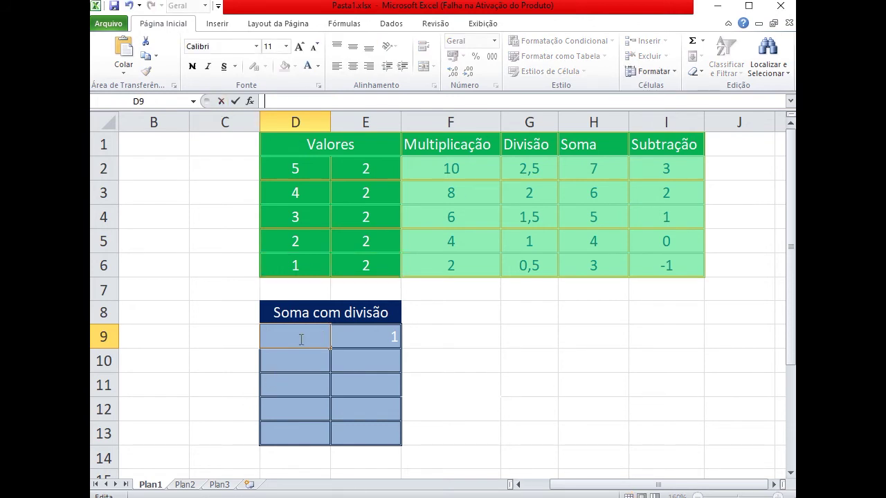
pyautogui.write('=')
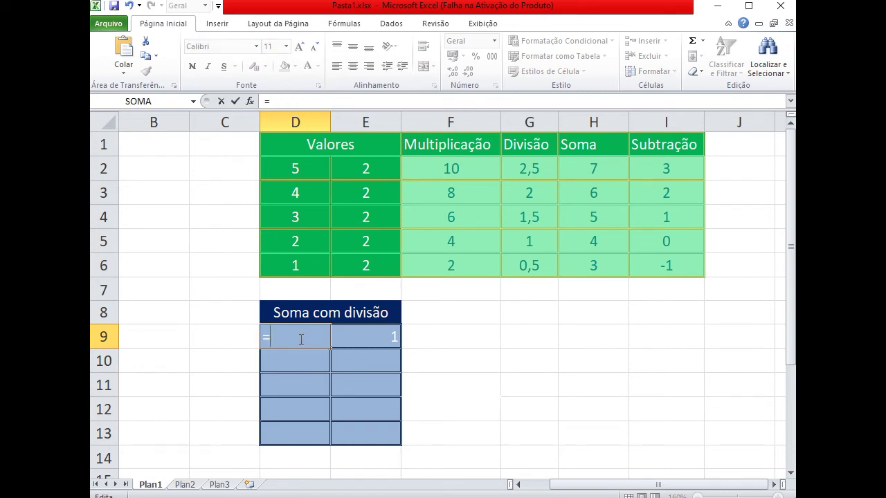
pyautogui.click(288, 170)
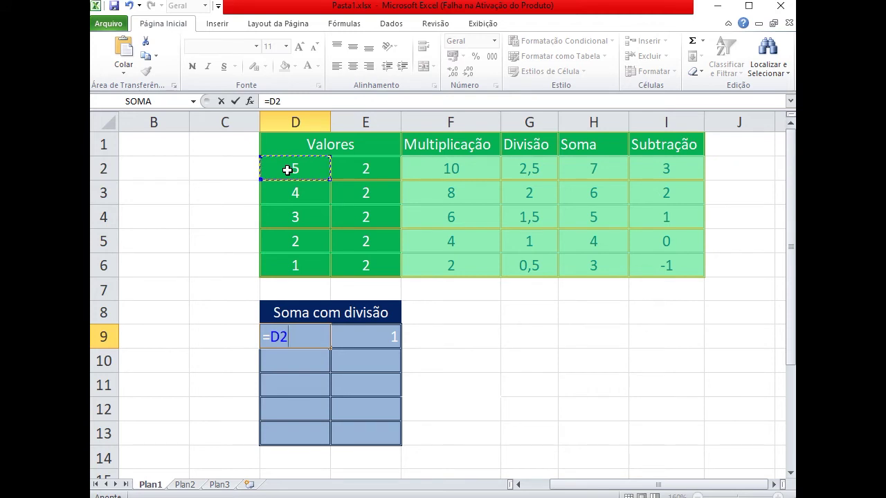
pyautogui.write('+')
pyautogui.click(308, 170)
pyautogui.write('/')
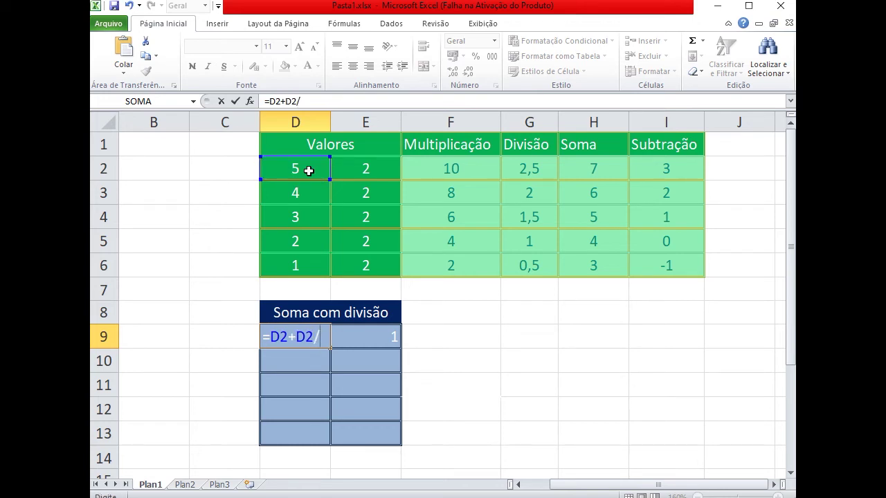
pyautogui.click(359, 169)
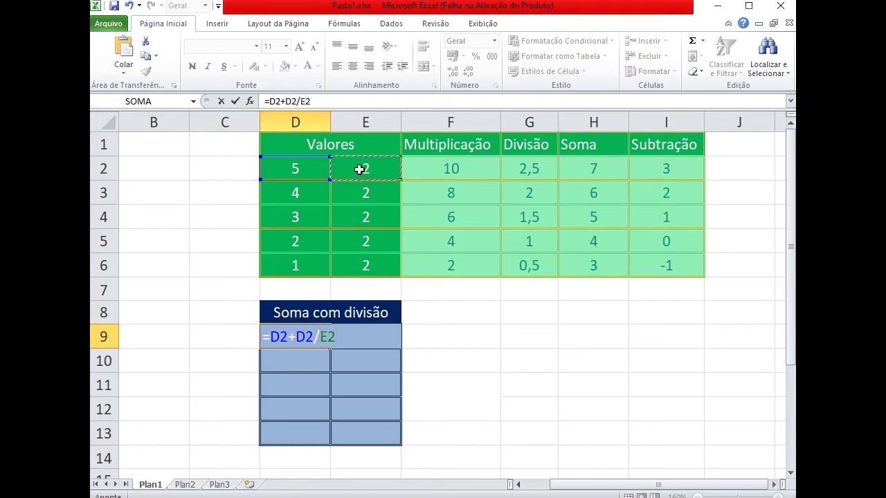
pyautogui.press('Return')
pyautogui.press('Up')
# Step: Replace the formula in cell E9 with =(D2+D2)/E2 and reselect the cell
pyautogui.press('Right')
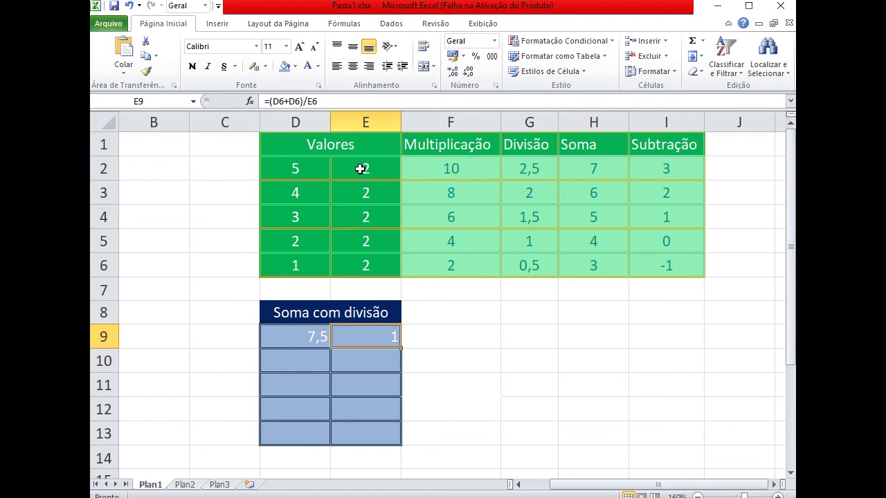
pyautogui.moveTo(344, 99); pyautogui.dragTo(251, 102)
pyautogui.write('=')
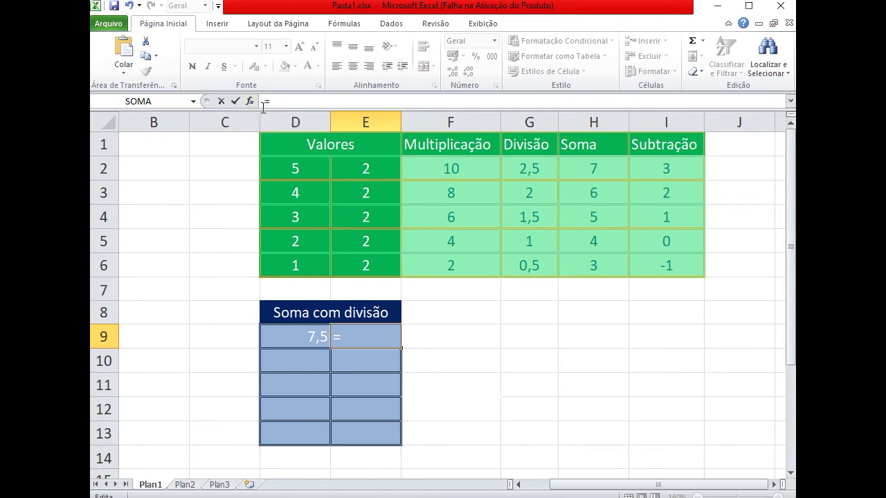
pyautogui.write('(')
pyautogui.click(292, 174)
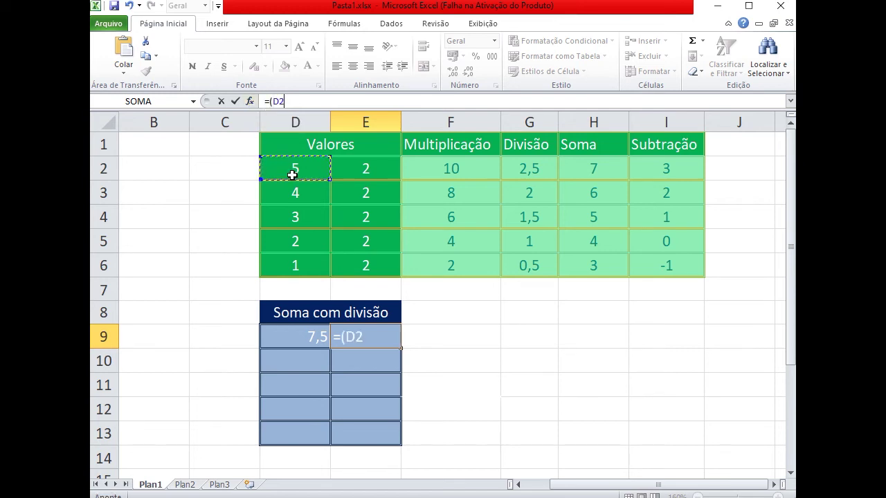
pyautogui.write('+')
pyautogui.click(292, 175)
pyautogui.write(')/')
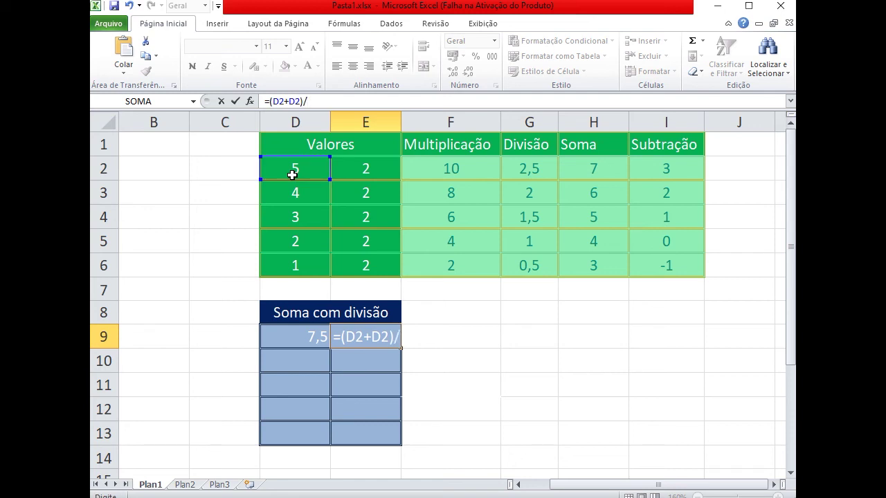
pyautogui.click(364, 169)
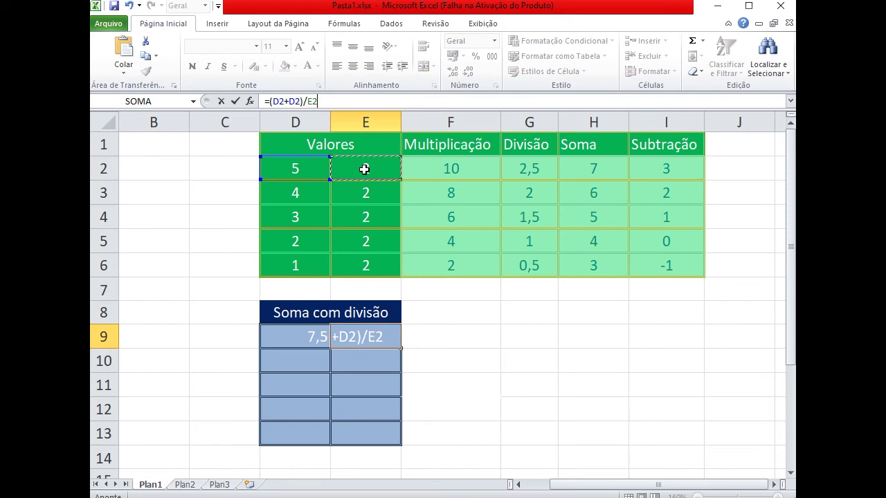
pyautogui.press('Return')
pyautogui.press('Up')
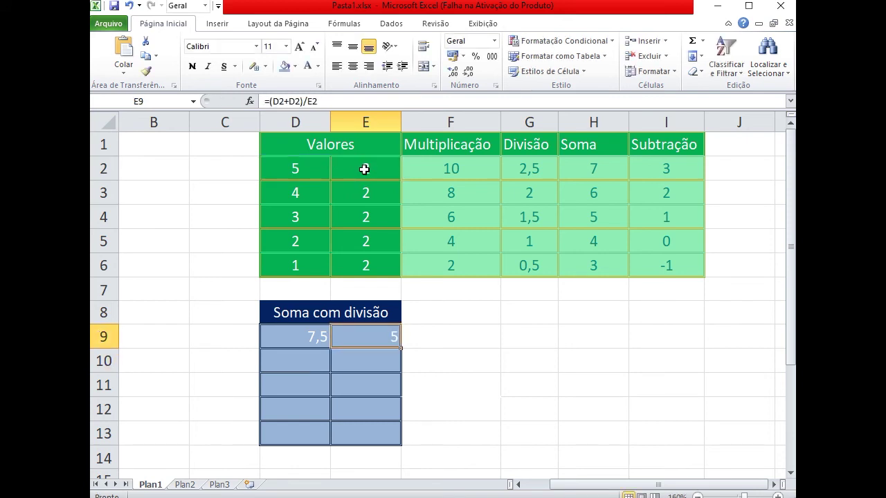
# Step: Fill the formulas from D9:E9 down through row 13 of the Soma com divisão table
pyautogui.press('Left')
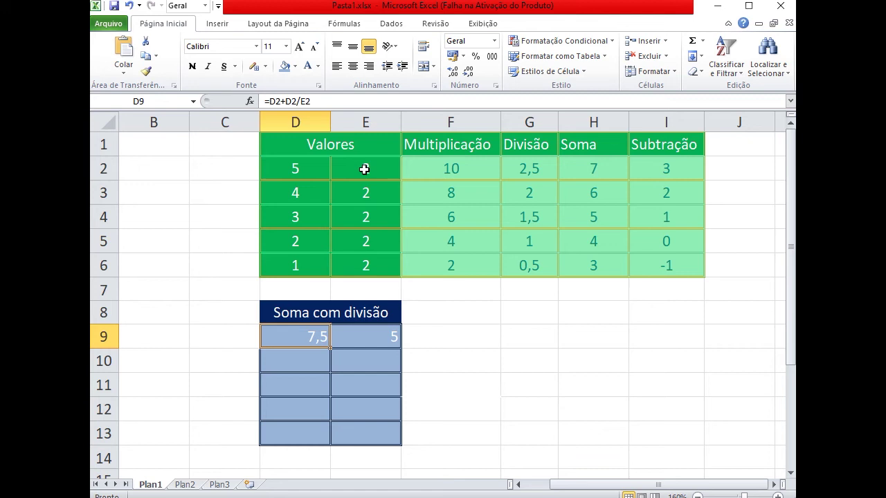
pyautogui.hotkey('shift', 'Right')
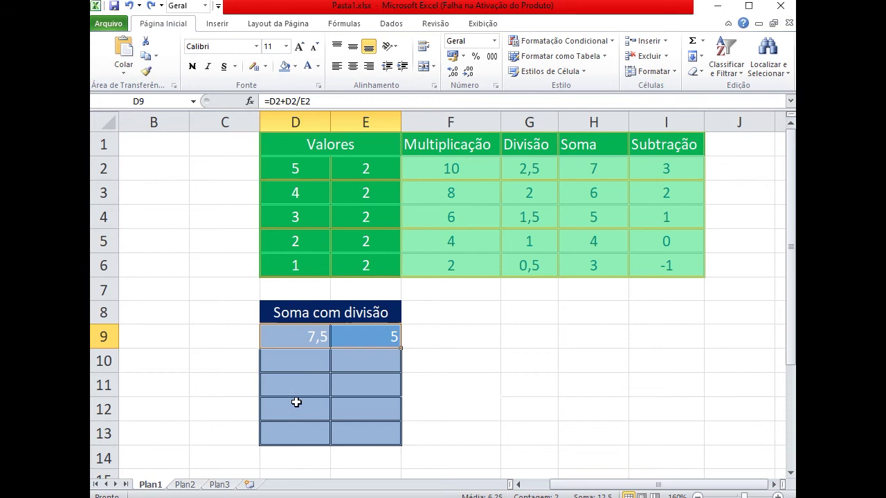
pyautogui.click(293, 356)
pyautogui.click(297, 340)
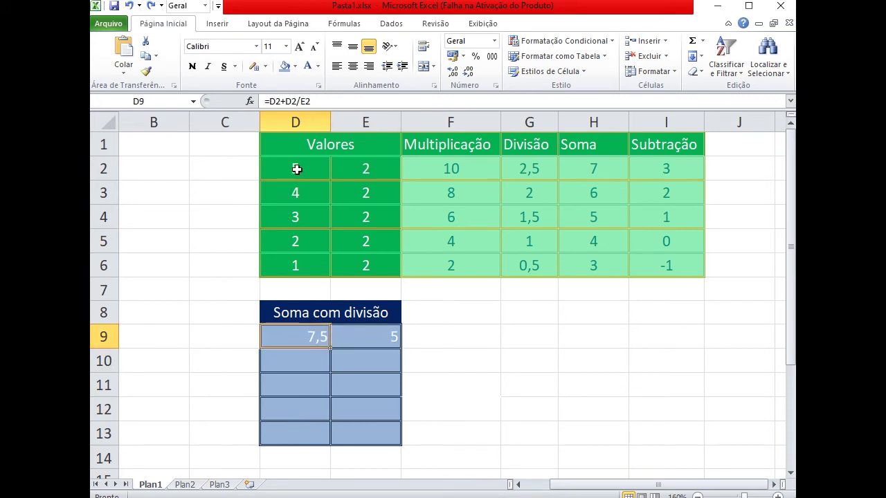
pyautogui.click(282, 366)
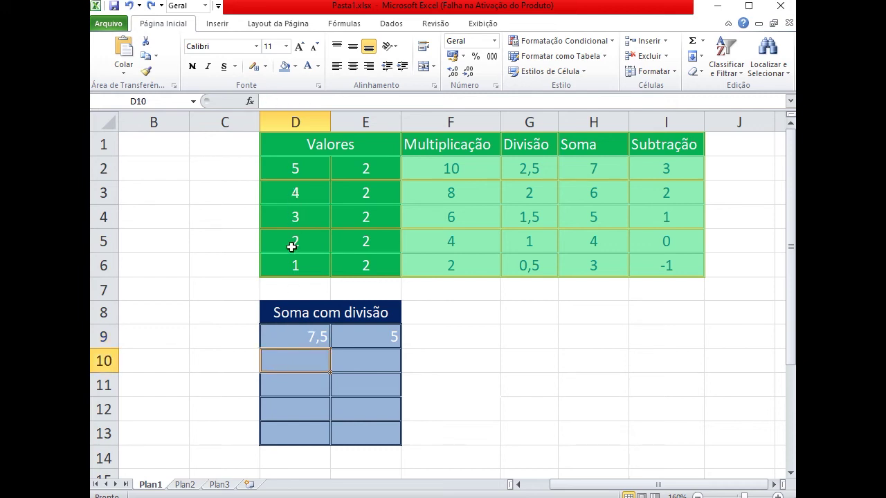
pyautogui.click(282, 390)
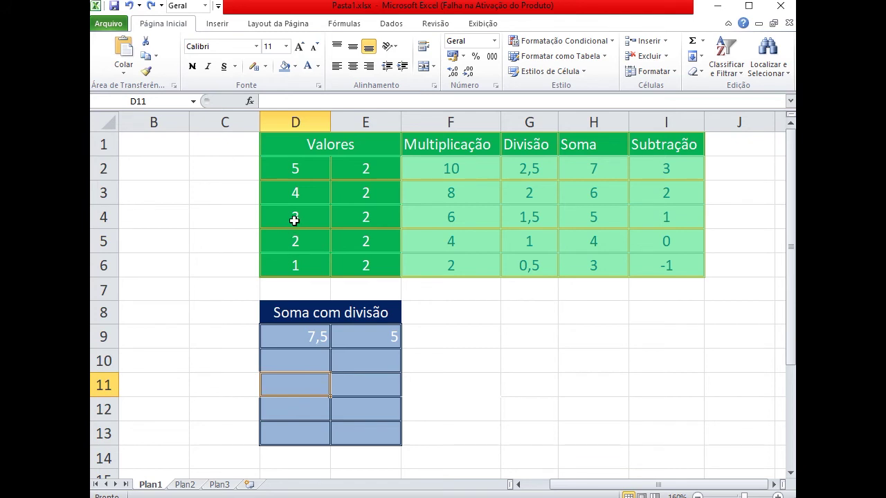
pyautogui.click(301, 413)
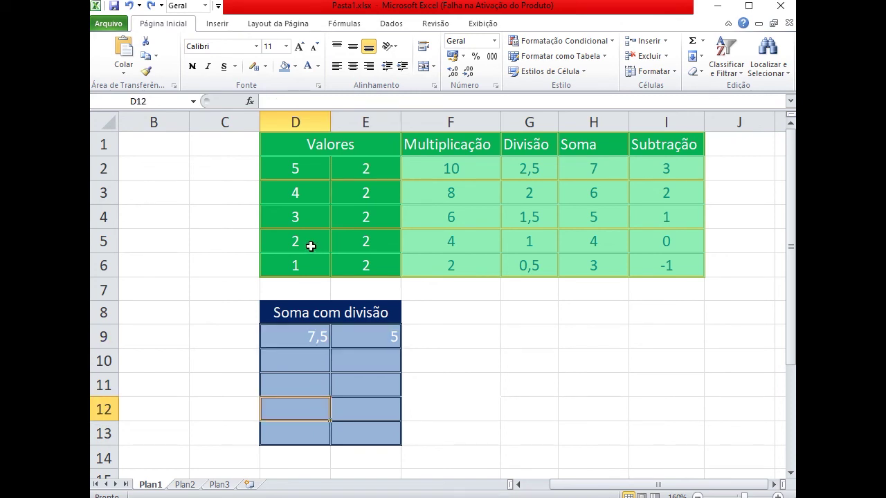
pyautogui.click(286, 438)
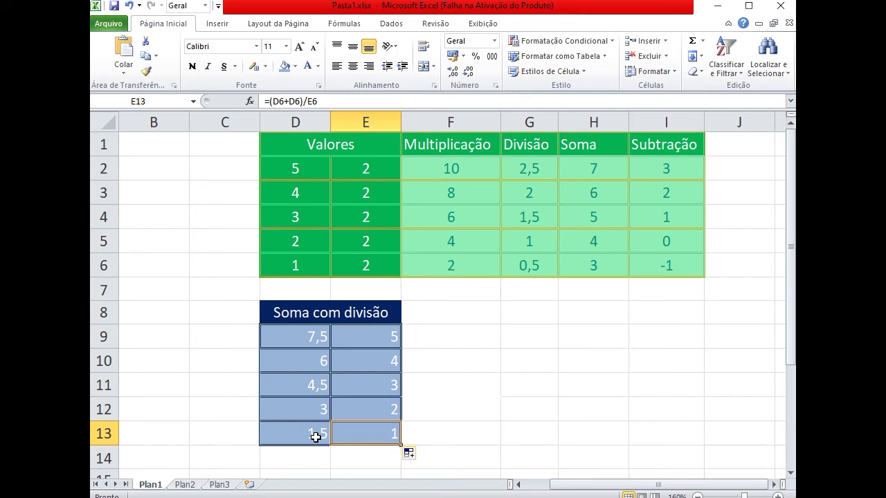
pyautogui.click(593, 312)
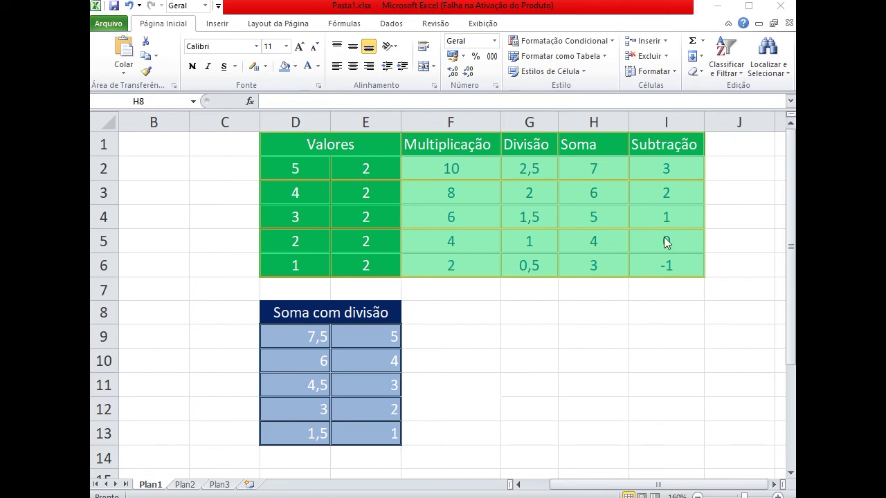
# Step: Set the fill colour of cells D9:E13 to the standard light blue
pyautogui.click(296, 336)
pyautogui.moveTo(317, 355); pyautogui.dragTo(366, 429)
pyautogui.click(296, 67)
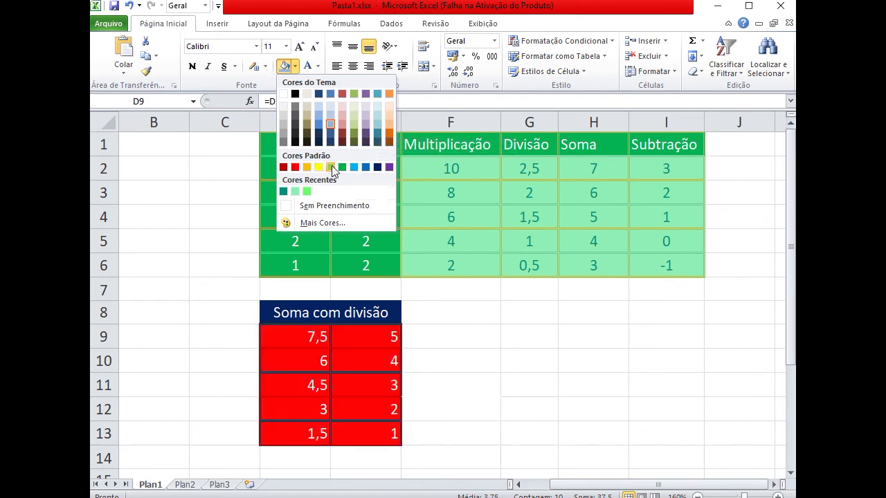
pyautogui.click(354, 167)
# Step: Open the font colour choices for the result cells F2:I6
pyautogui.moveTo(425, 170); pyautogui.dragTo(665, 260)
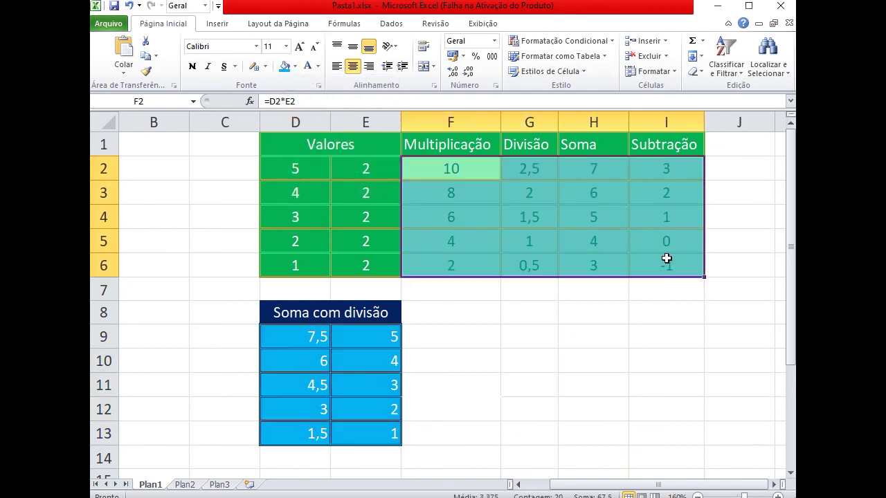
pyautogui.click(320, 69)
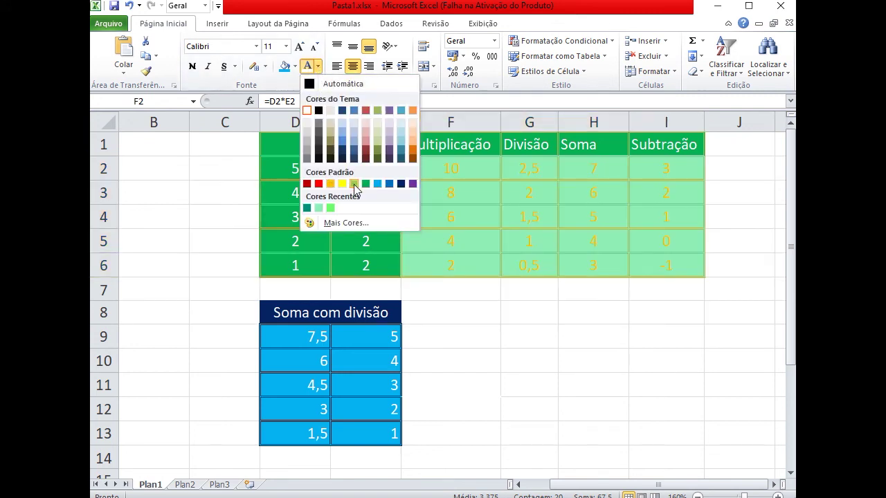